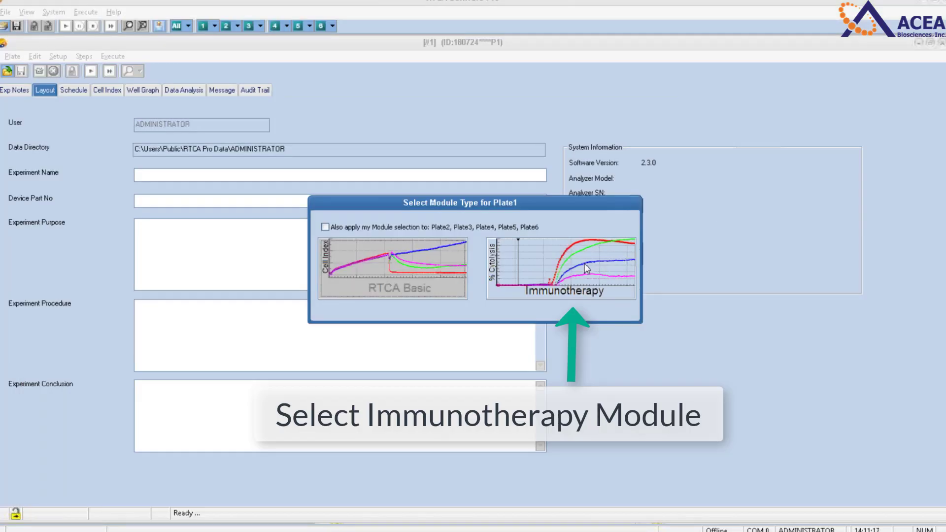
- Choose the Immunotherapy module for Plate1
click(586, 267)
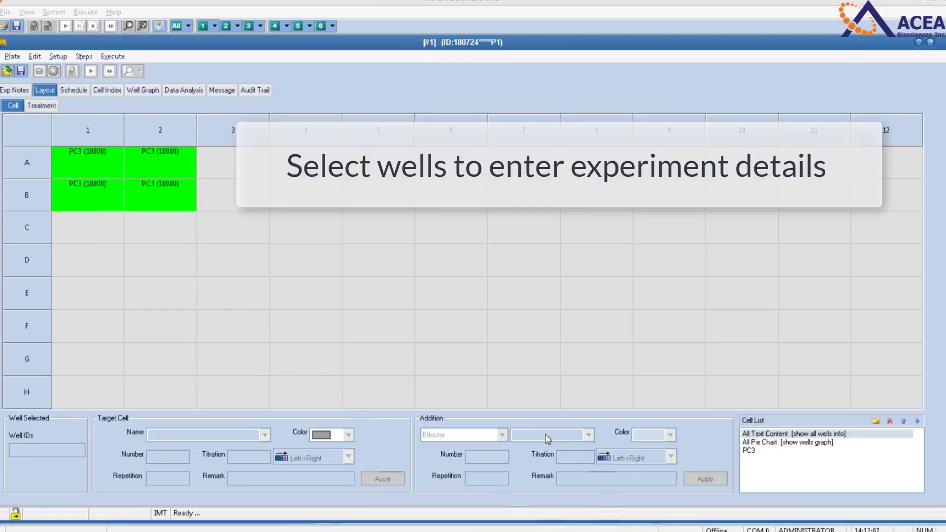
- Give wells C6–F9 target cell PC3 with a cell number of 30000
drag(429, 220, 646, 325)
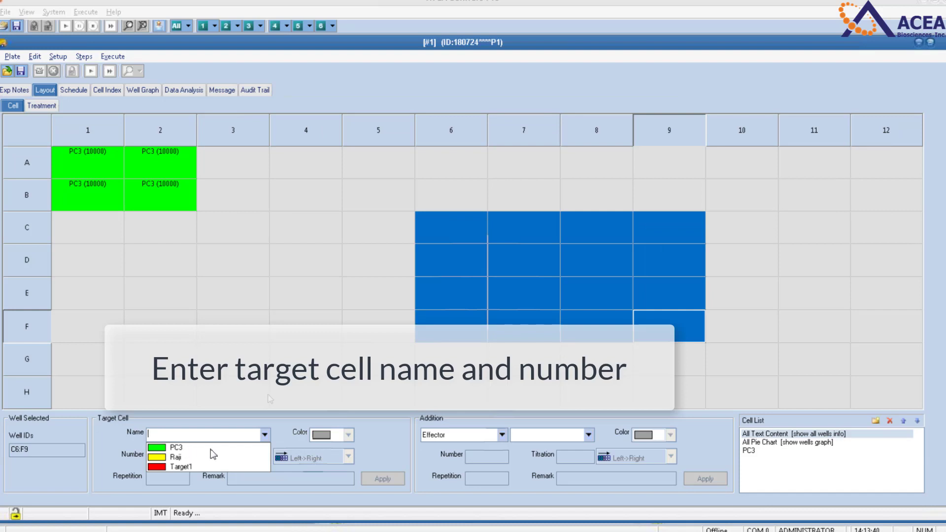
key(Down)
key(Return)
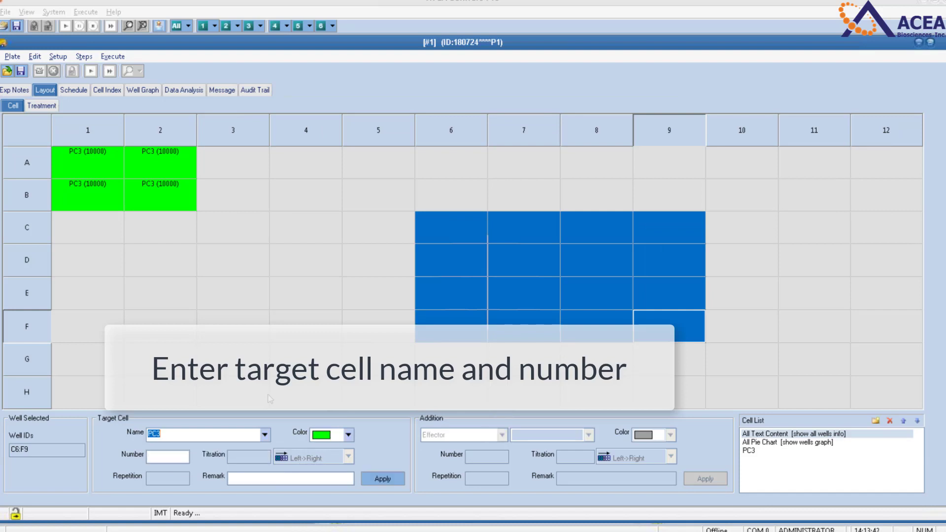
click(178, 458)
text(30000)
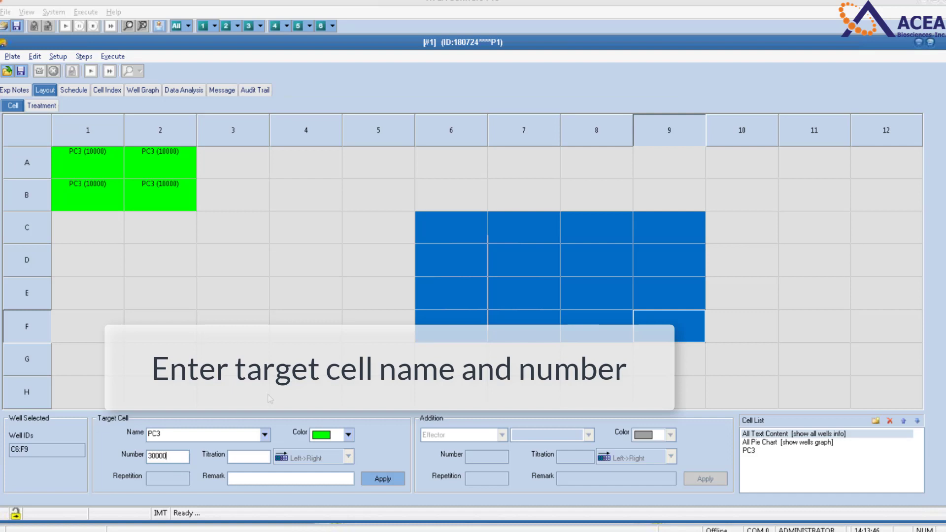
click(383, 478)
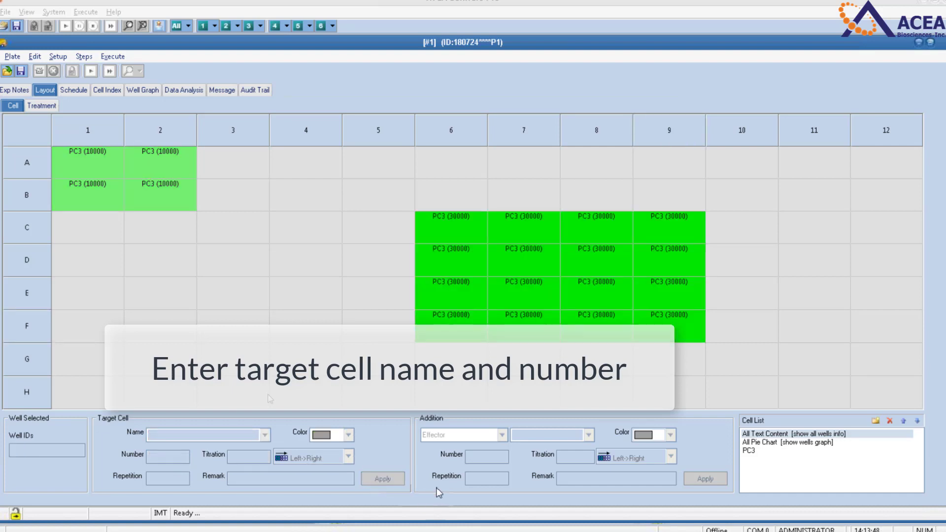
- Add NK92 as the effector cell at 50000 to wells E6–F7
drag(463, 331, 522, 296)
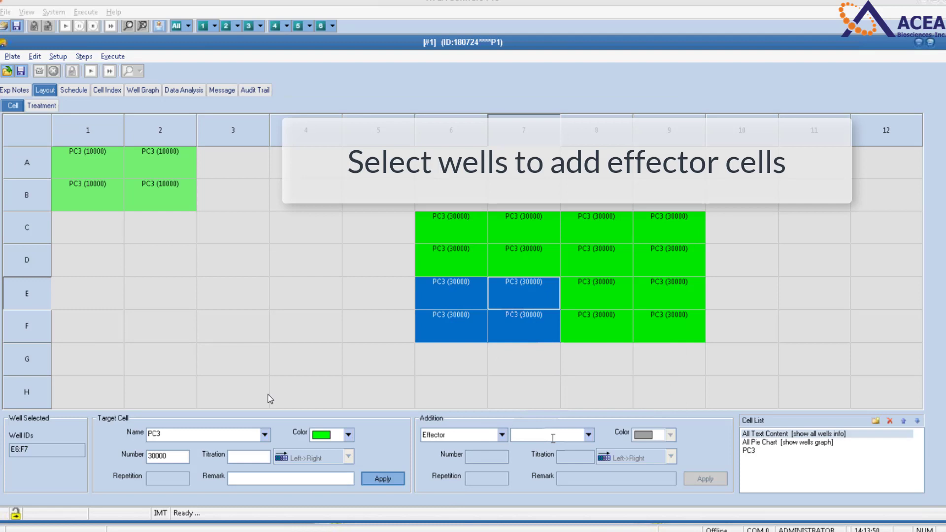
click(589, 435)
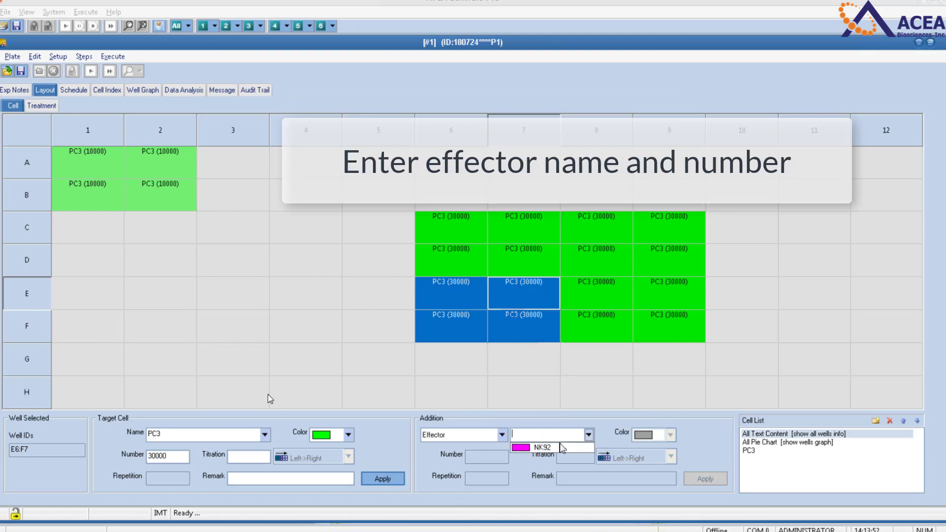
click(542, 447)
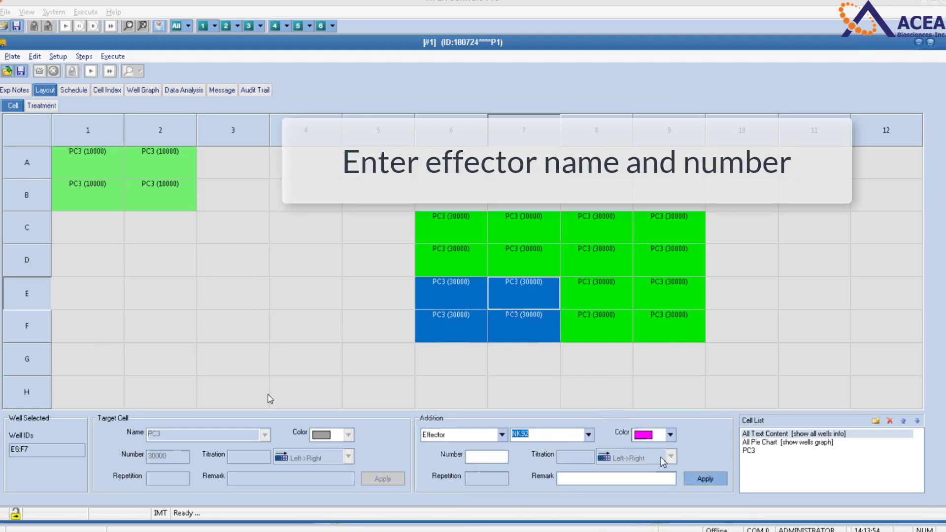
click(502, 461)
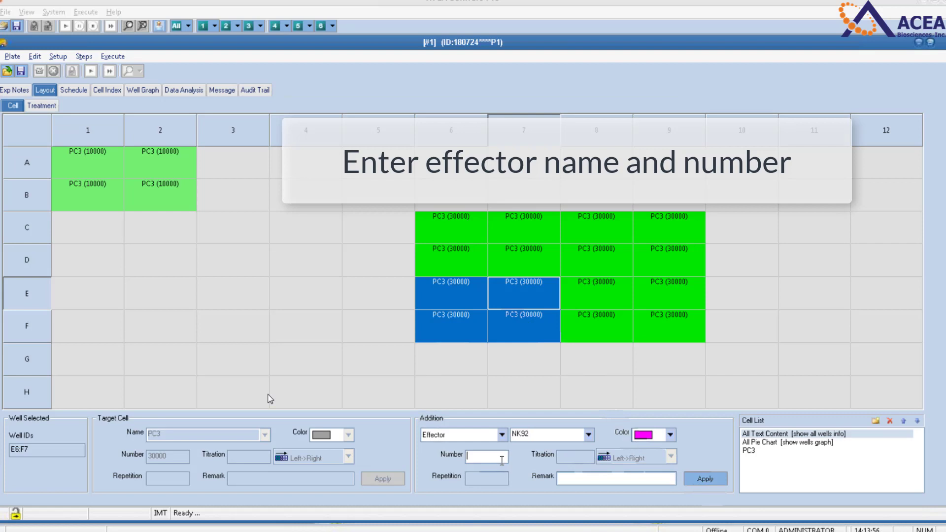
text(50000)
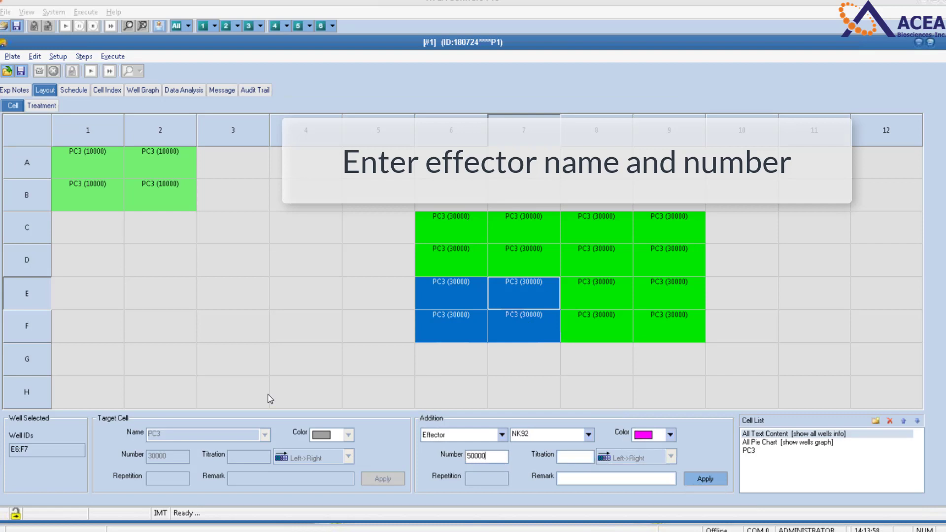
click(717, 479)
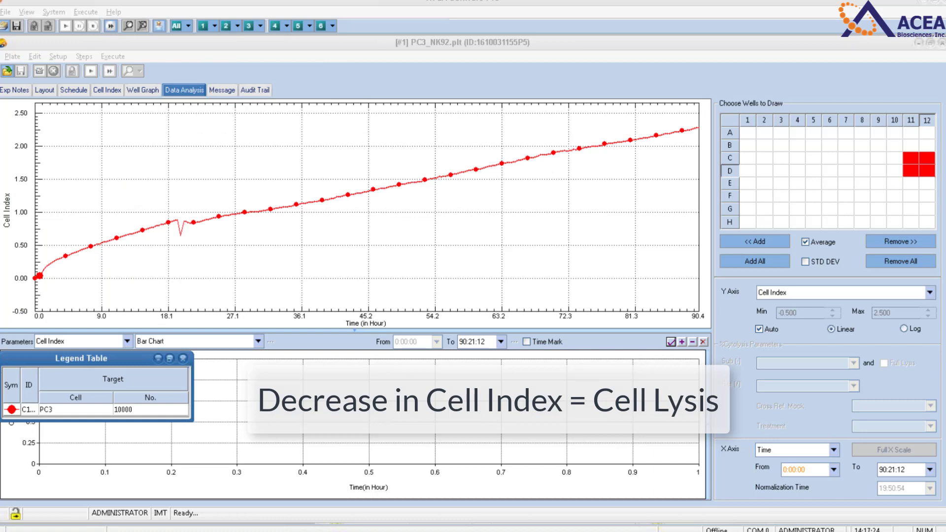
- Plot averaged Cell Index curves for the row C–D wells and widen the legend's ID column
drag(748, 158, 896, 172)
click(782, 242)
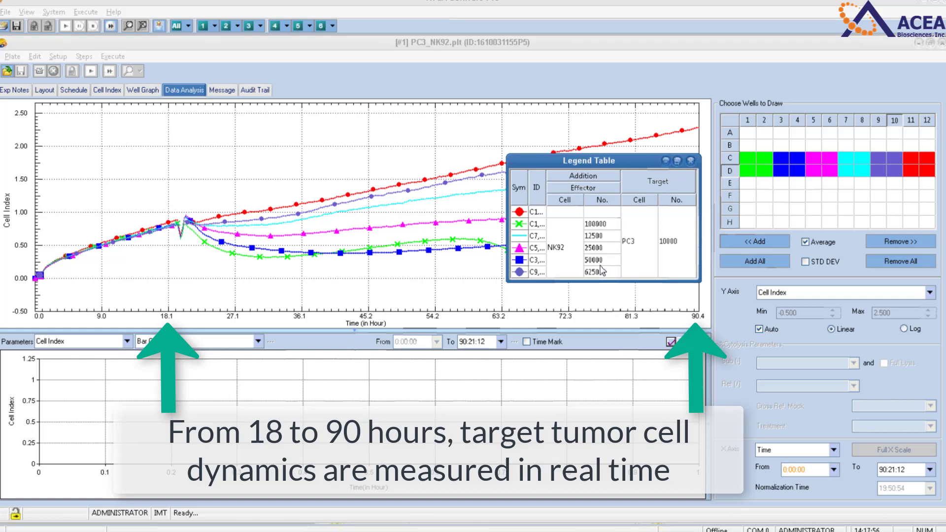
drag(547, 200, 576, 199)
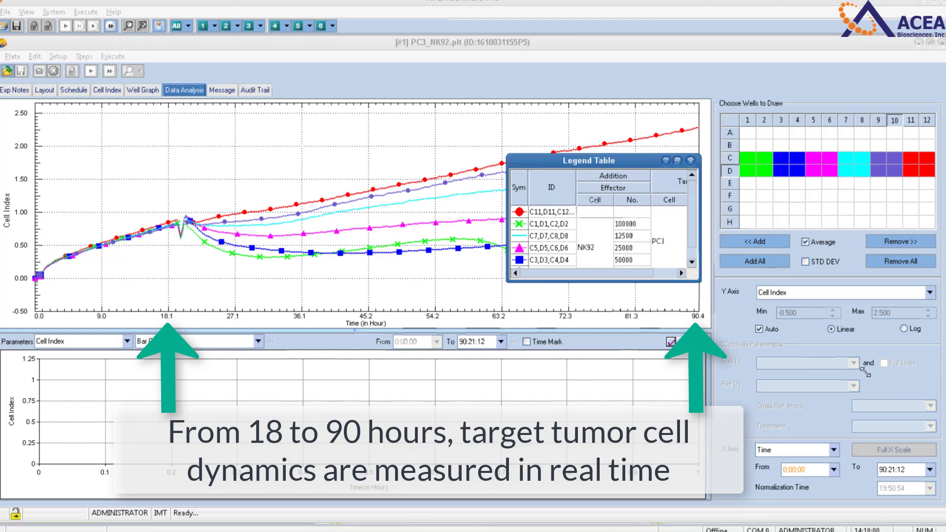
- Show Normalized Cell Index, normalized at 18:40:29, just before effector addition
click(930, 293)
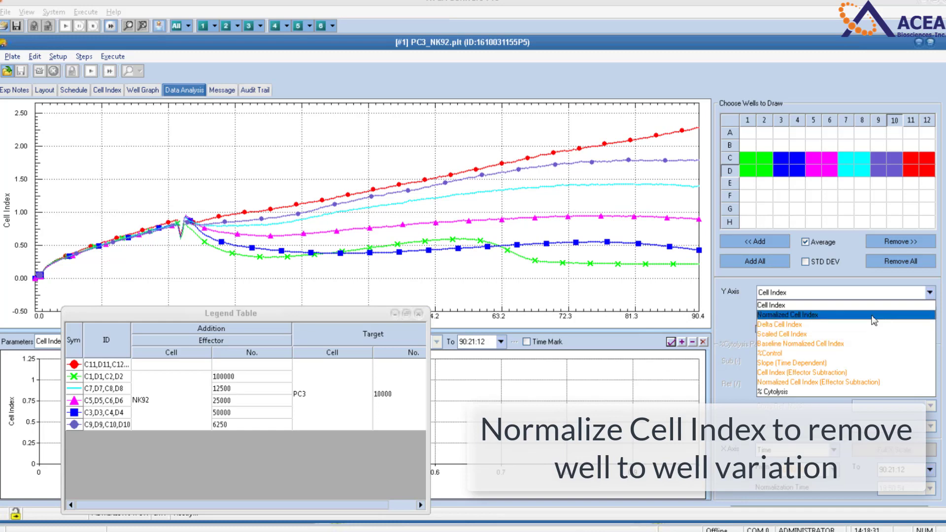
click(873, 317)
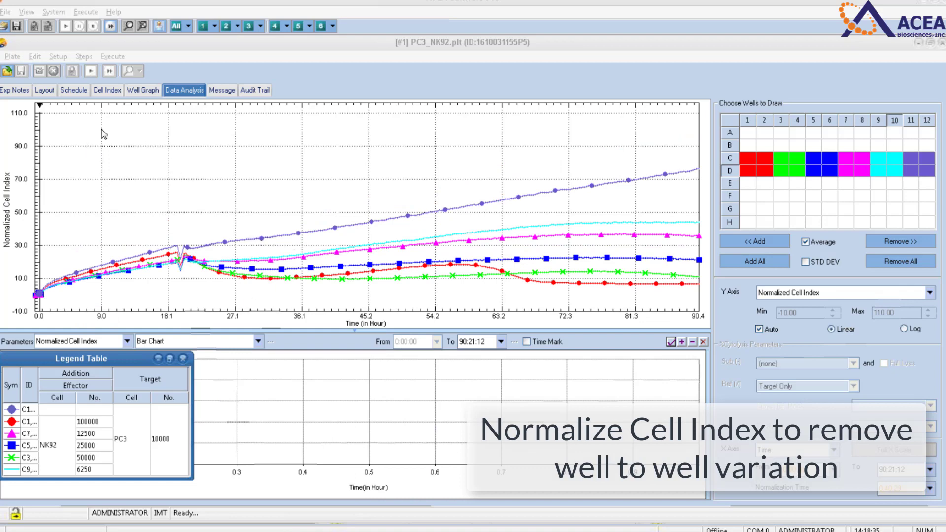
mouse_move(41, 107)
mouse_down()
mouse_move(149, 133)
mouse_move(173, 109)
mouse_up()
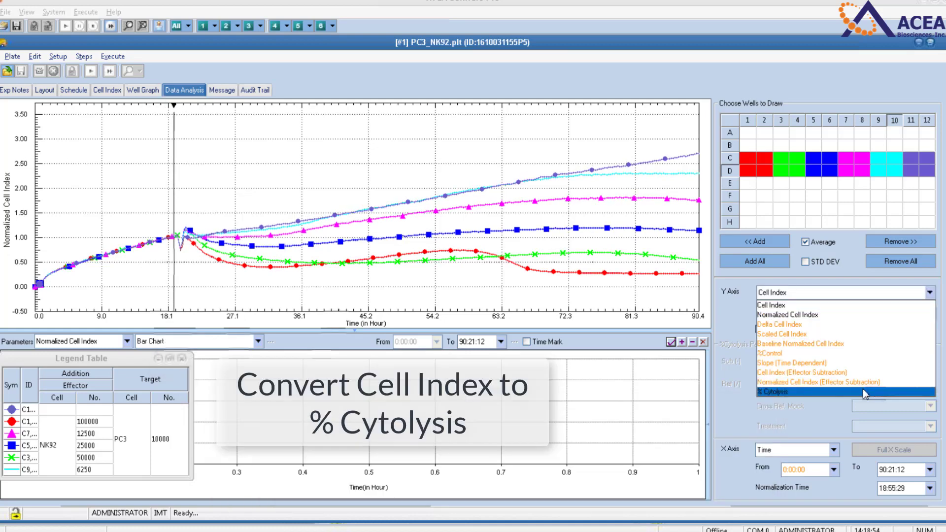
- Switch the graph to % Cytolysis and remove target-only wells C11–D12 from the plot
click(862, 388)
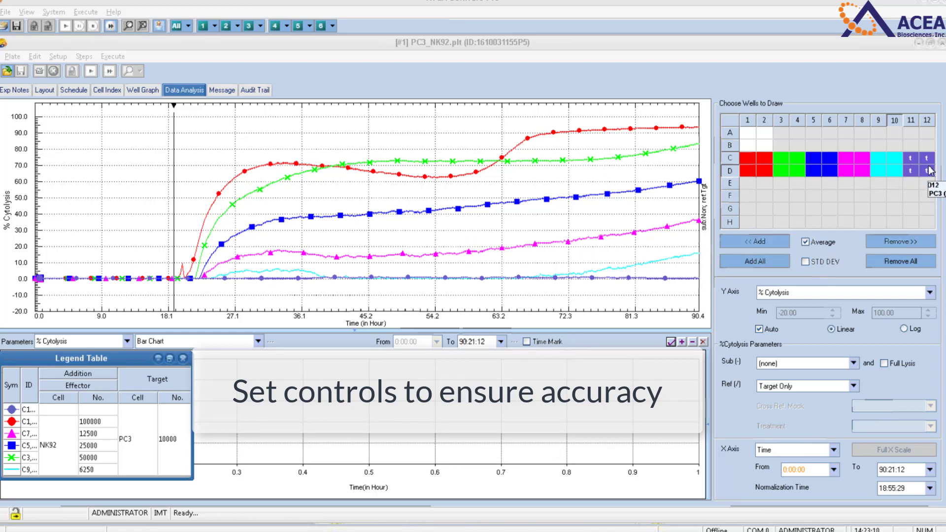
mouse_move(911, 166)
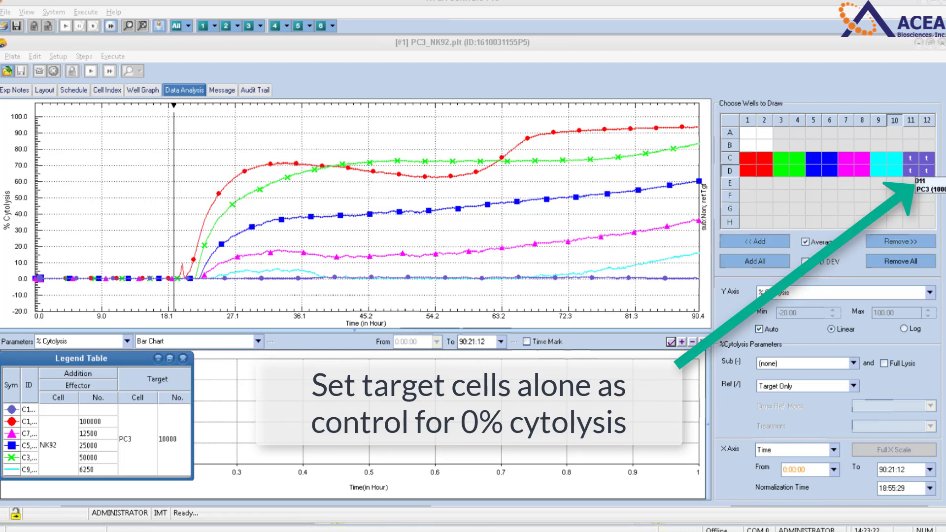
click(918, 164)
drag(919, 168, 927, 172)
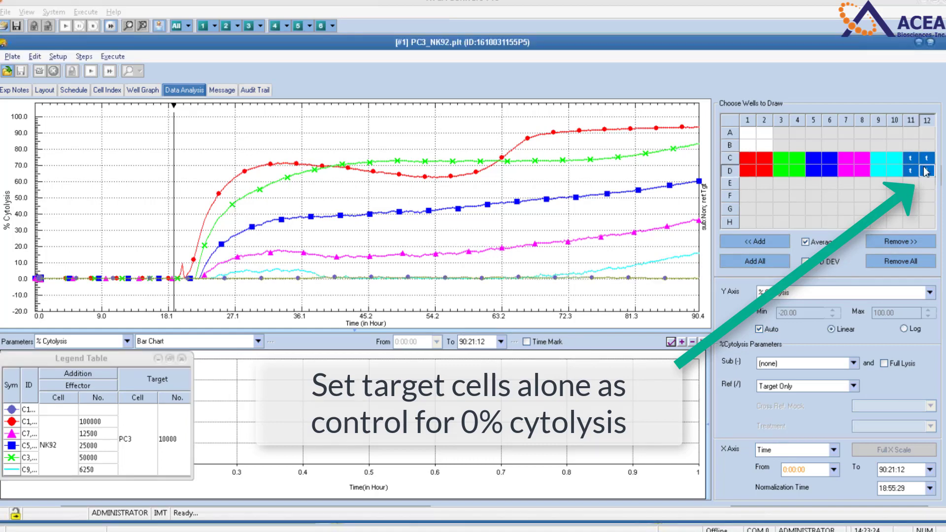
click(926, 245)
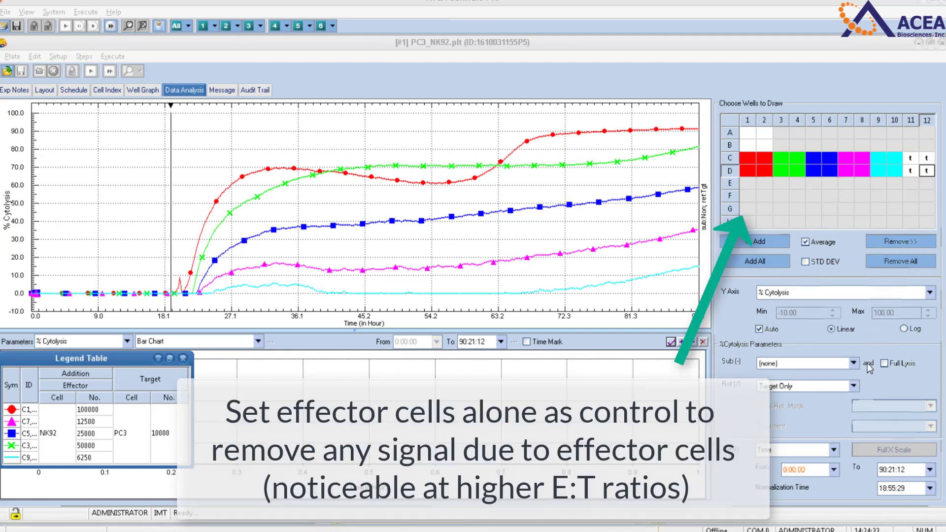
- Leave Sub (-) at (none) and enable Full Lysis so wells A1–B2 are the 100% reference
click(859, 365)
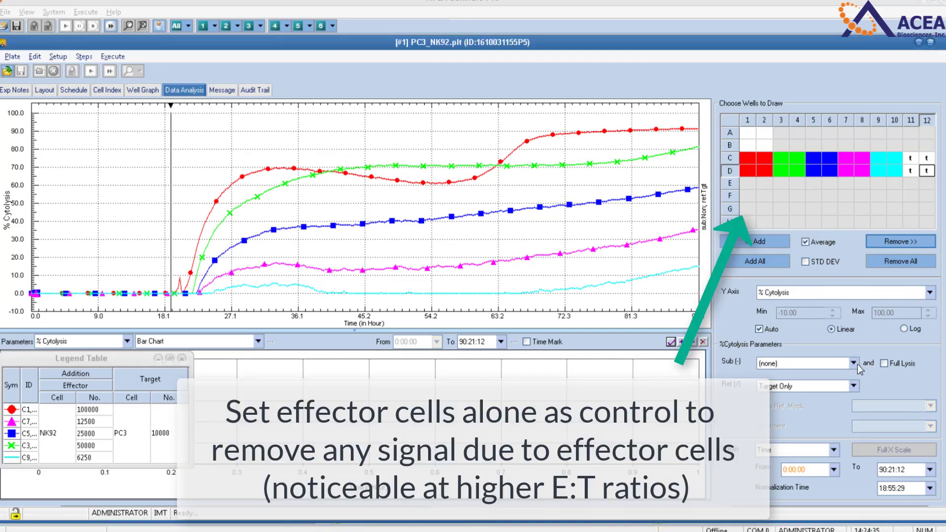
click(857, 362)
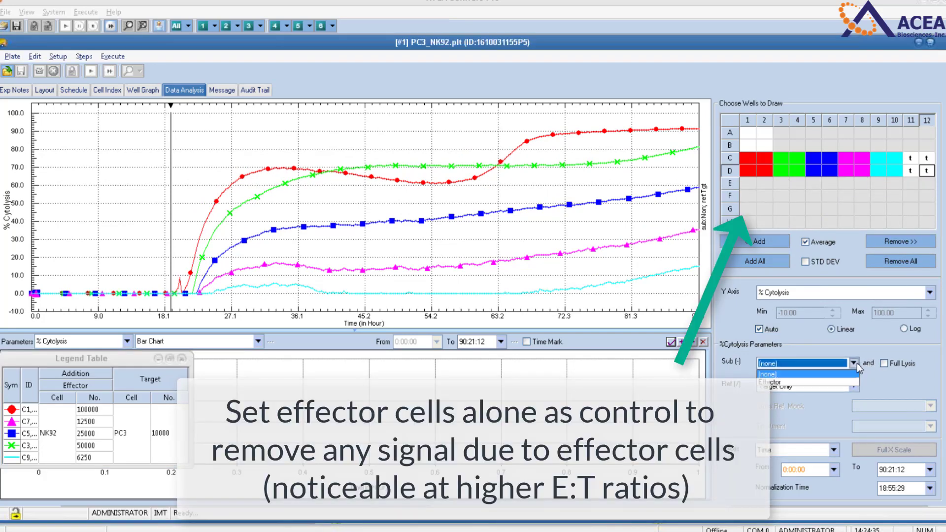
click(836, 384)
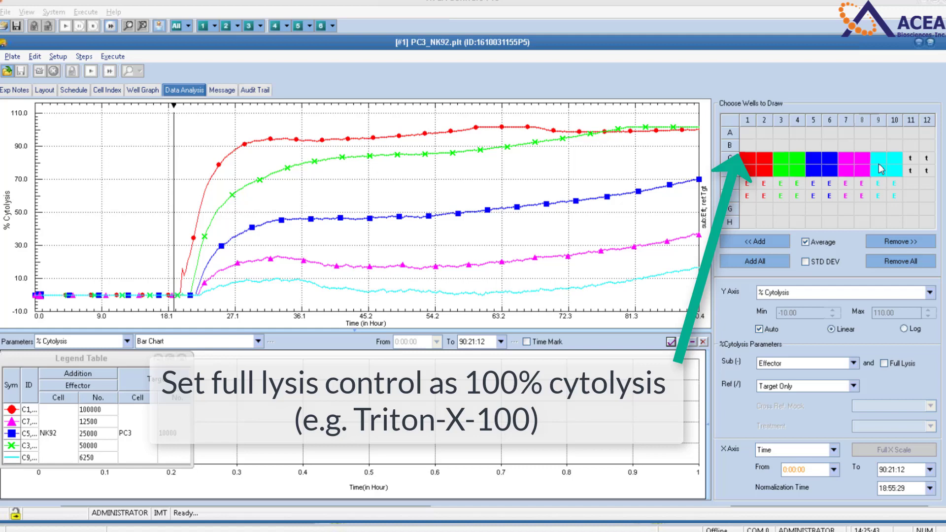
click(854, 364)
click(843, 374)
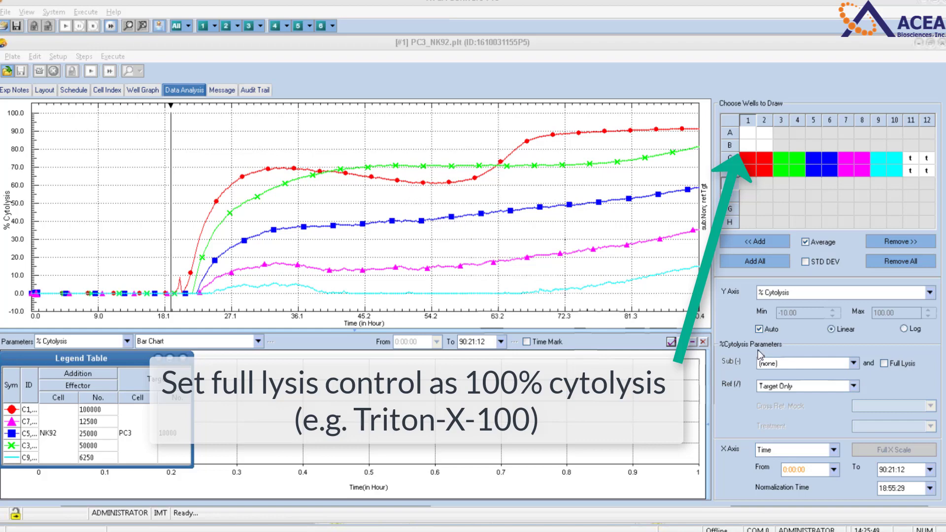
click(884, 364)
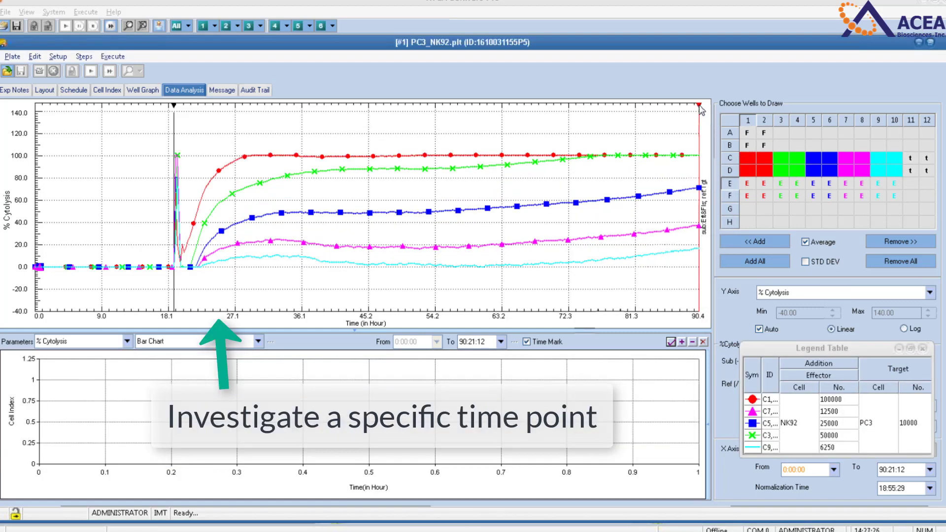
- Add % cytolysis bar chart time points at 25:05:57, 35:36:05 and 54:20:57
mouse_move(700, 106)
mouse_down()
mouse_move(543, 105)
mouse_move(468, 155)
mouse_move(317, 175)
mouse_move(219, 206)
mouse_up()
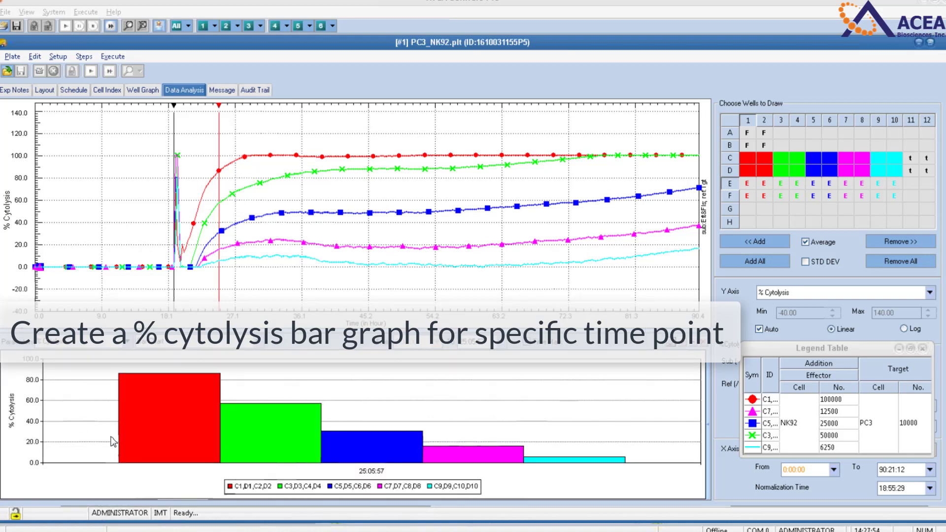
drag(230, 111, 296, 111)
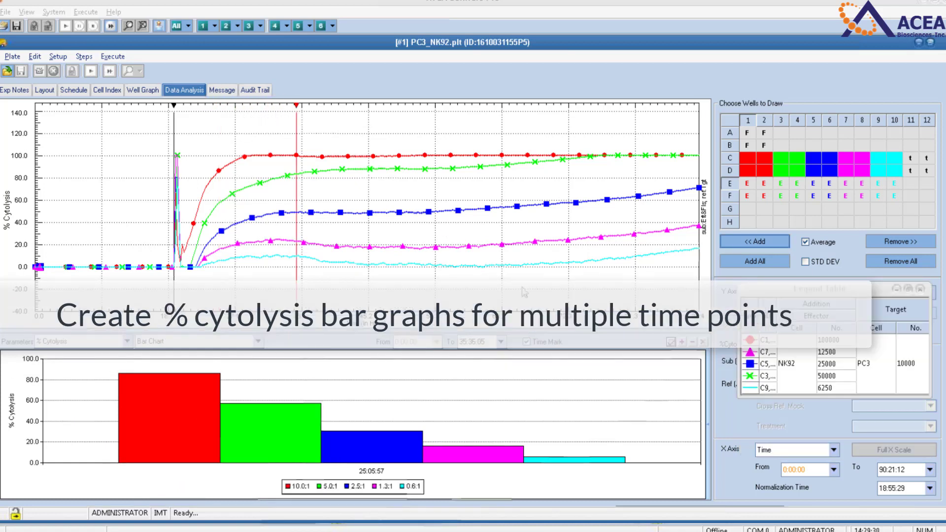
click(682, 341)
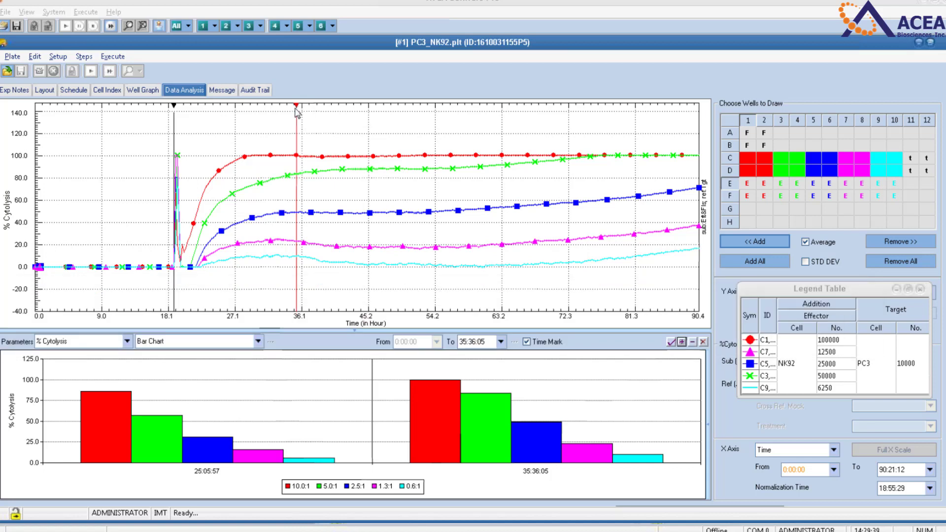
drag(298, 113, 446, 133)
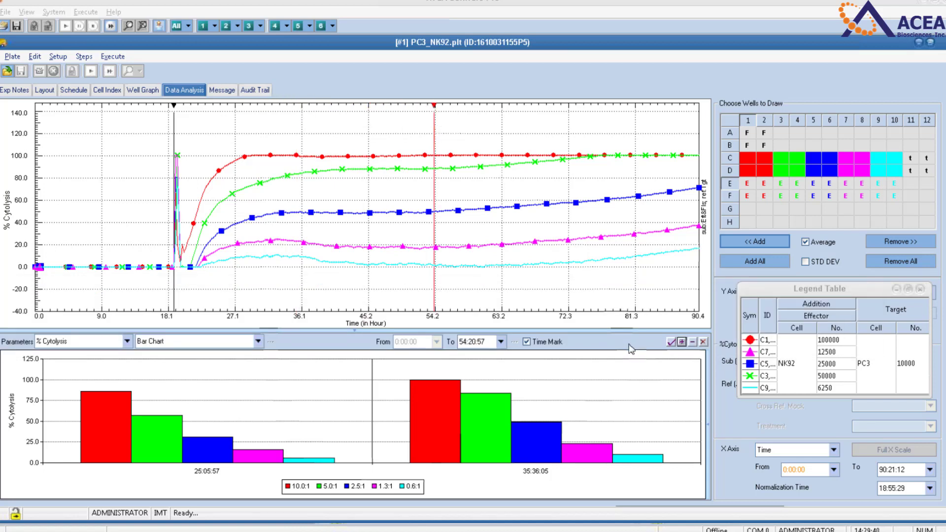
click(682, 342)
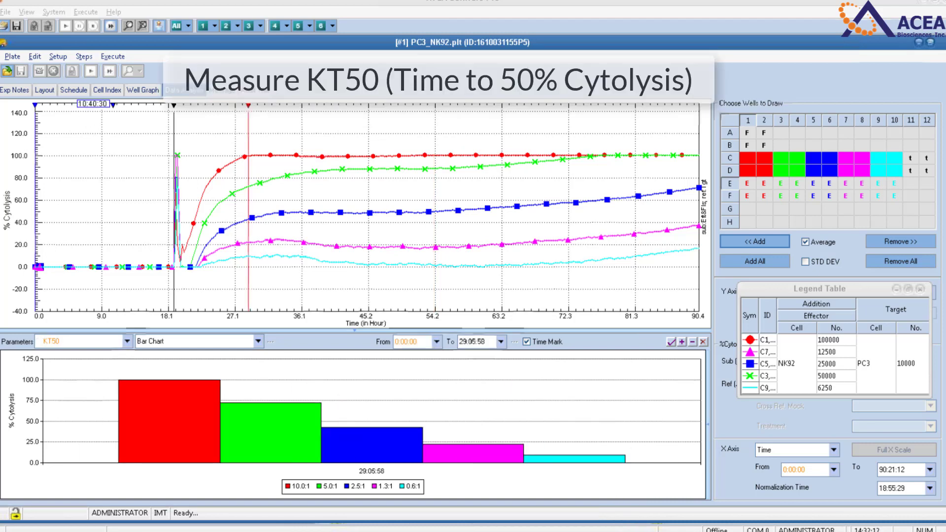
- Chart KT50 per E:T ratio over 20:05:55–89:51:11, then open the experiment export settings
drag(121, 130, 184, 135)
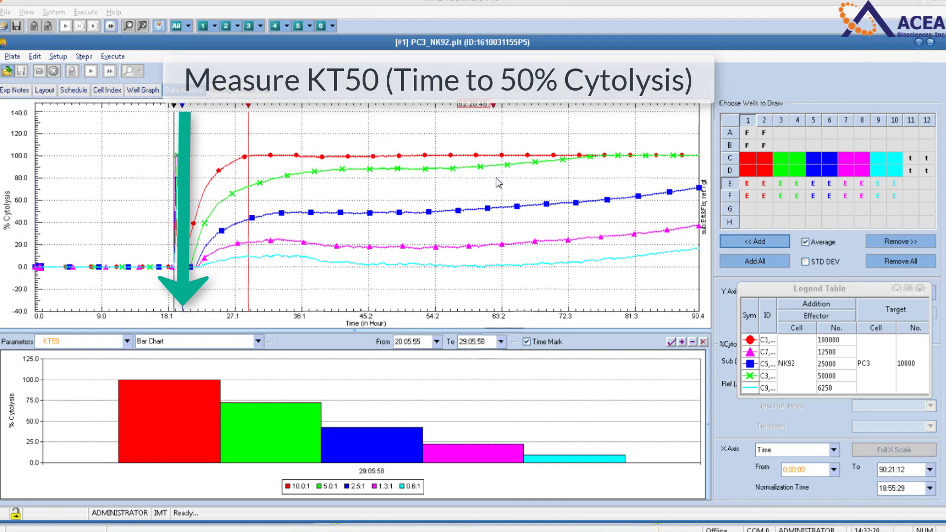
click(695, 212)
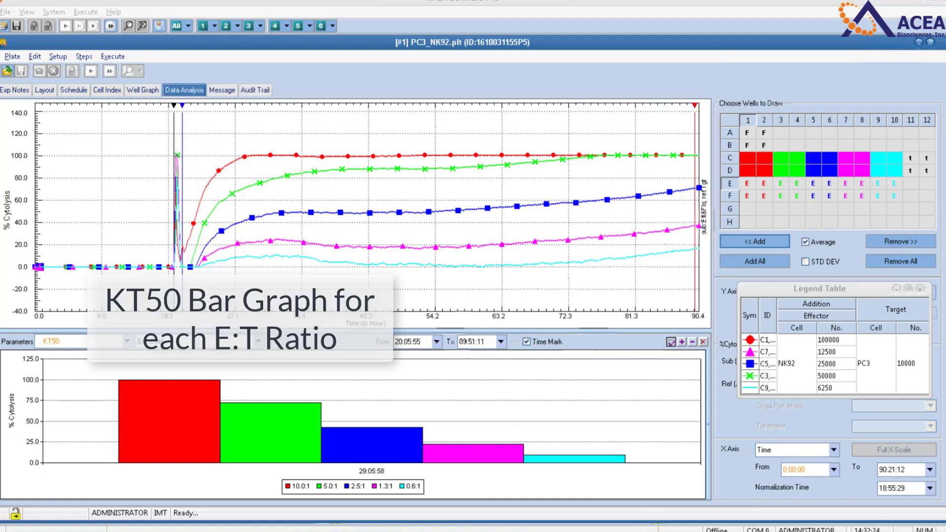
click(672, 342)
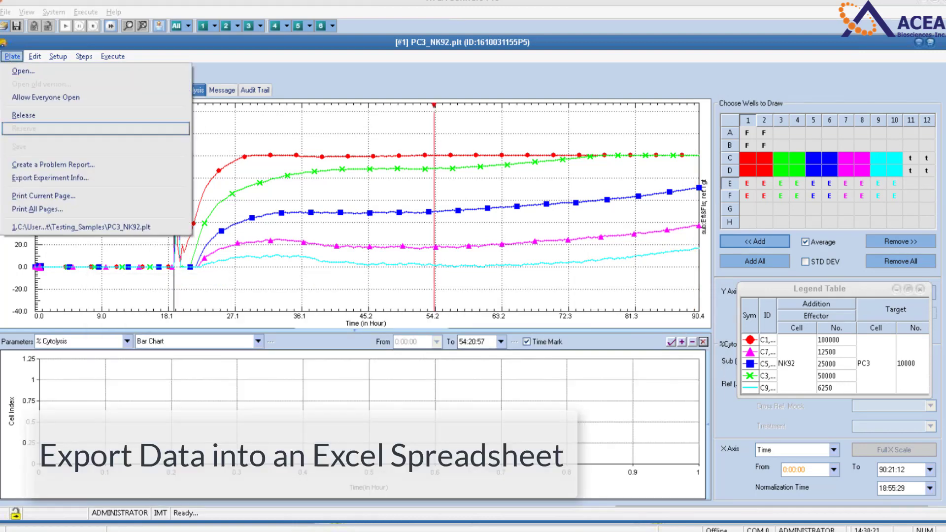
click(73, 178)
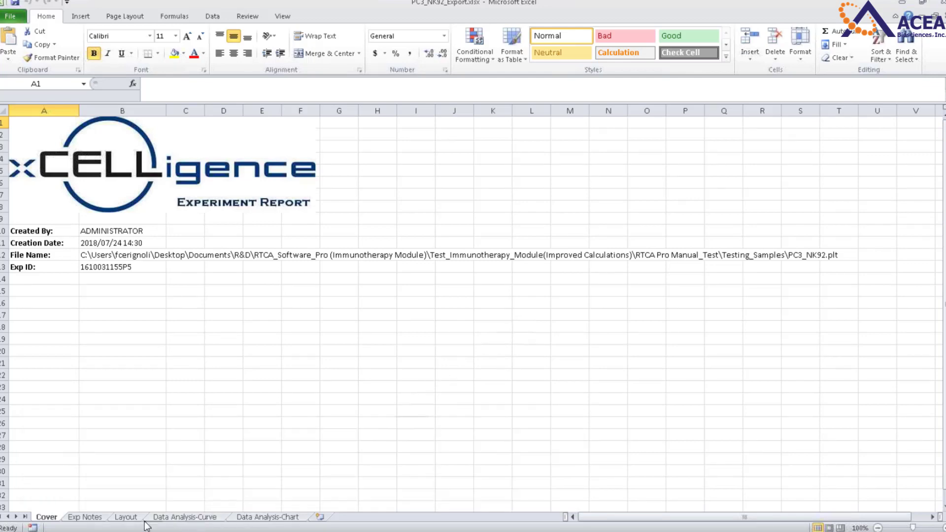
- Browse the Exp Notes and Layout sheets, ending on the Data Analysis-Curve sheet
click(96, 520)
click(123, 521)
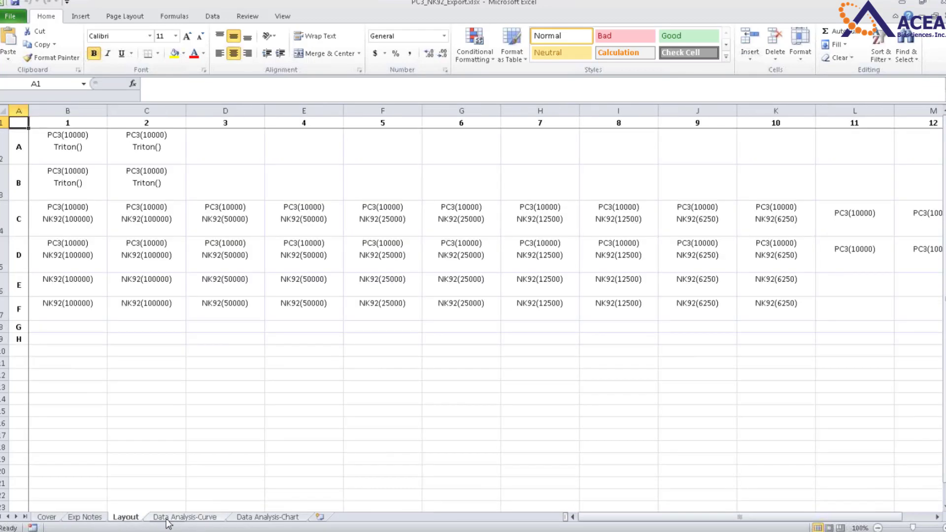
click(168, 518)
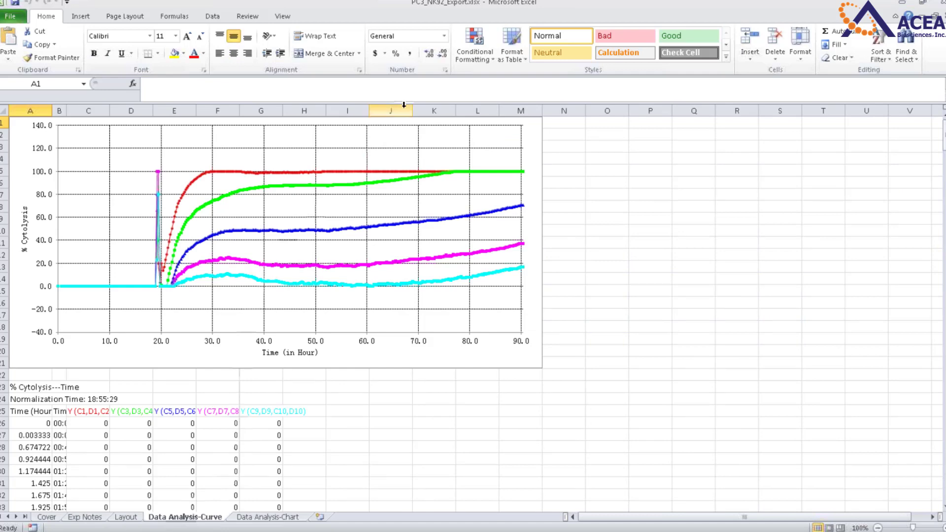